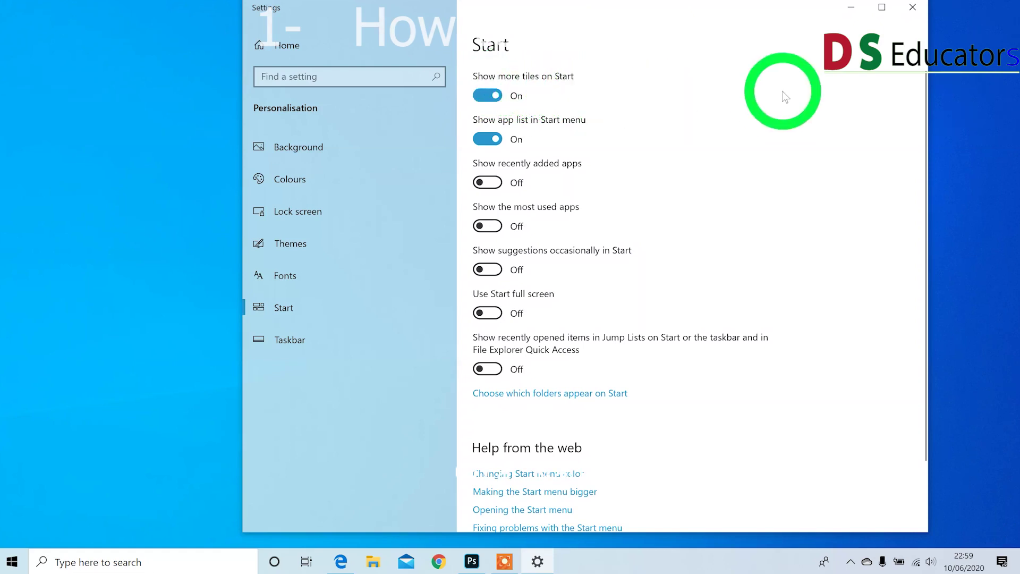
Step: Close the Settings window and pin Acrobat Reader DC from the app list to Start
left_click(912, 8)
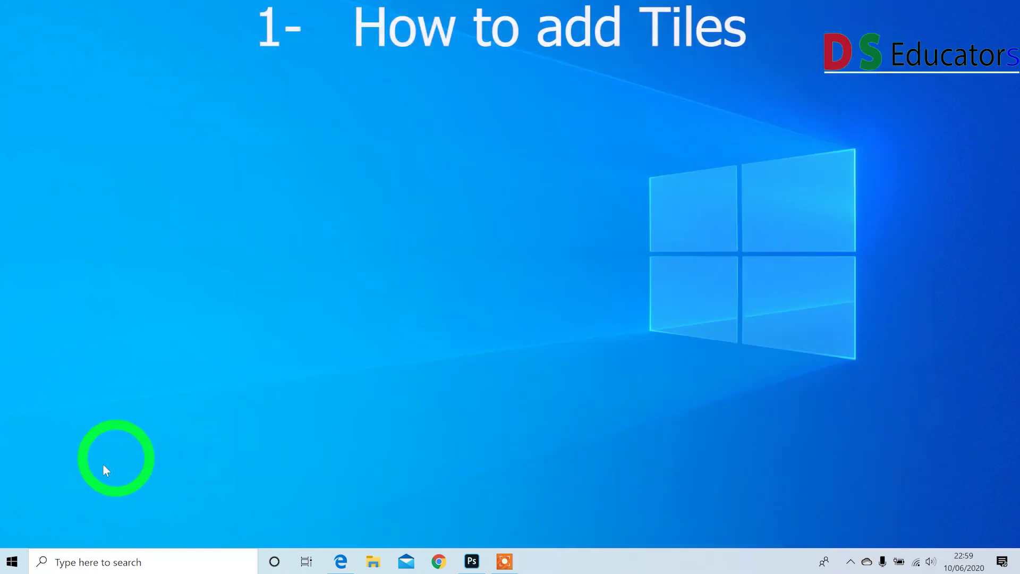
left_click(12, 561)
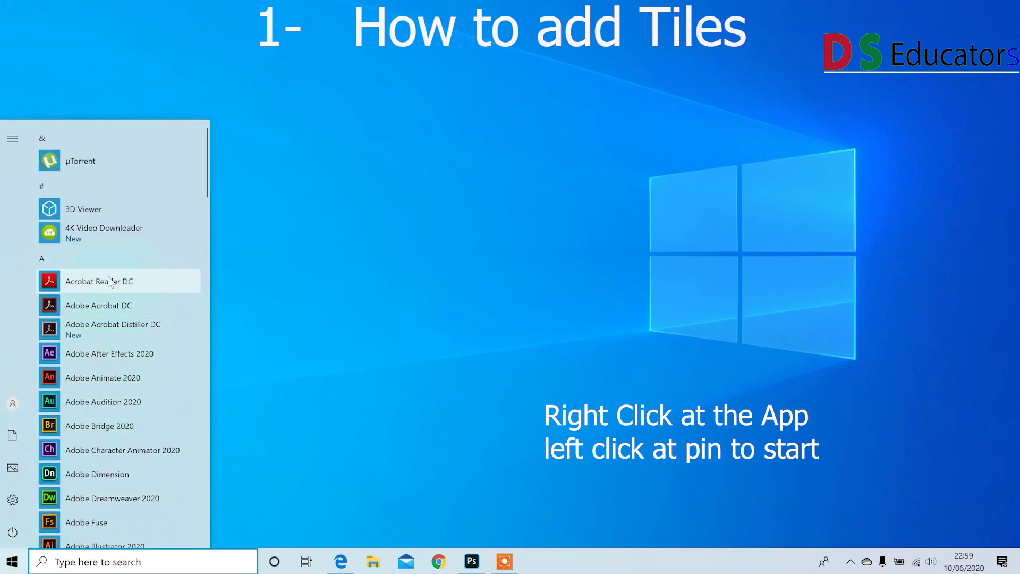
right_click(112, 283)
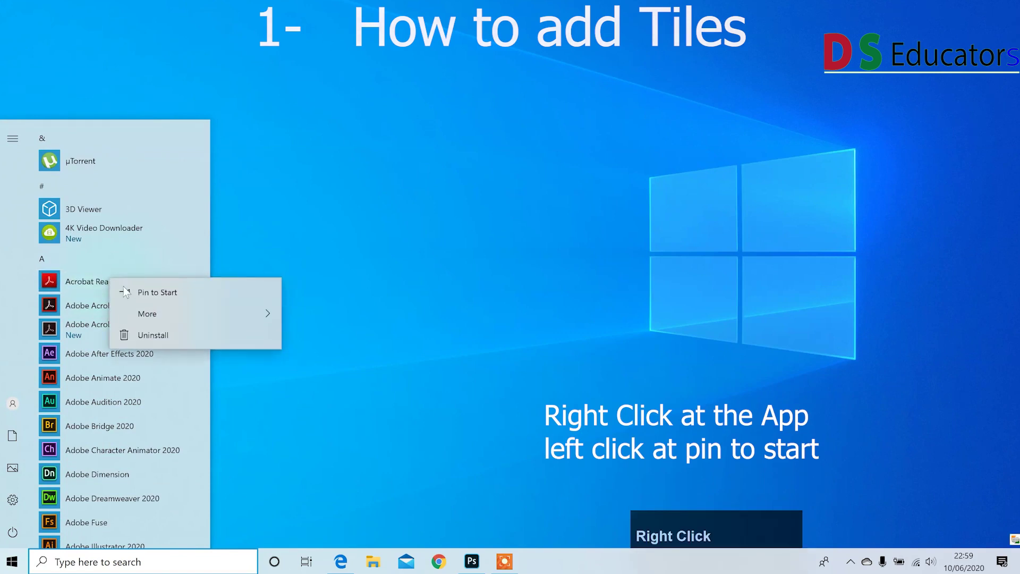
left_click(126, 288)
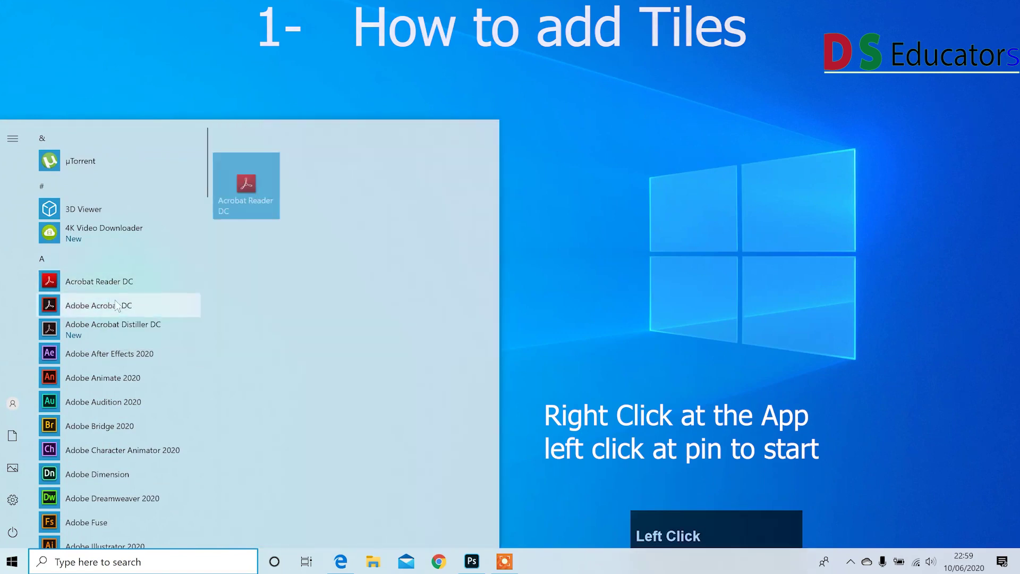
Step: Pin Adobe Acrobat DC and Adobe Acrobat Distiller DC to Start
right_click(108, 311)
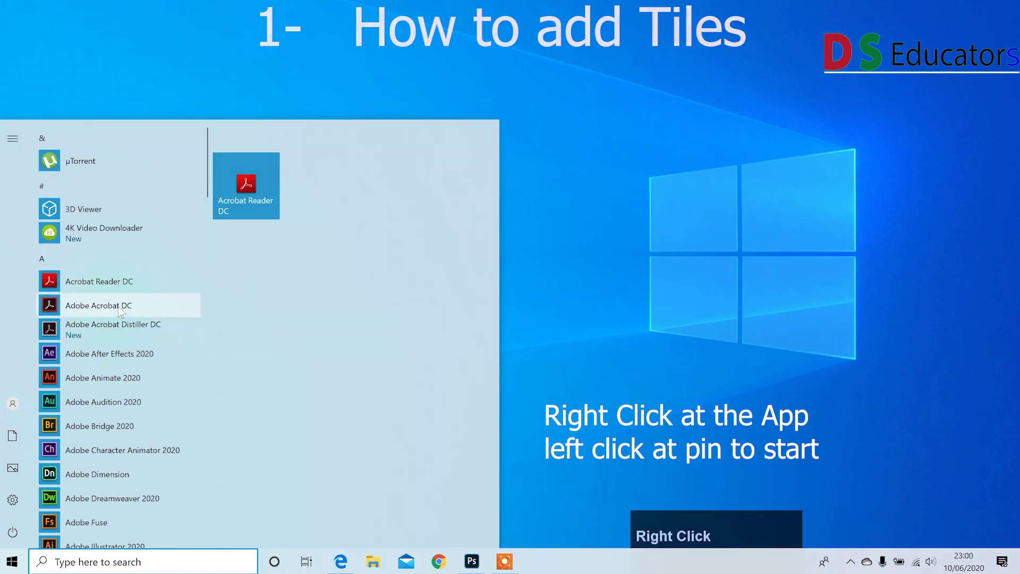
right_click(118, 306)
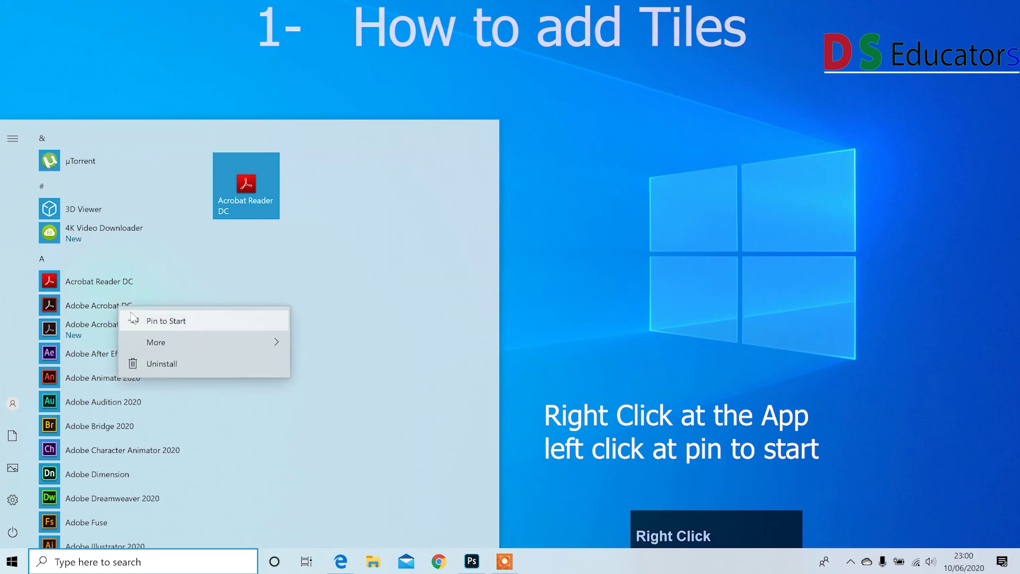
left_click(138, 320)
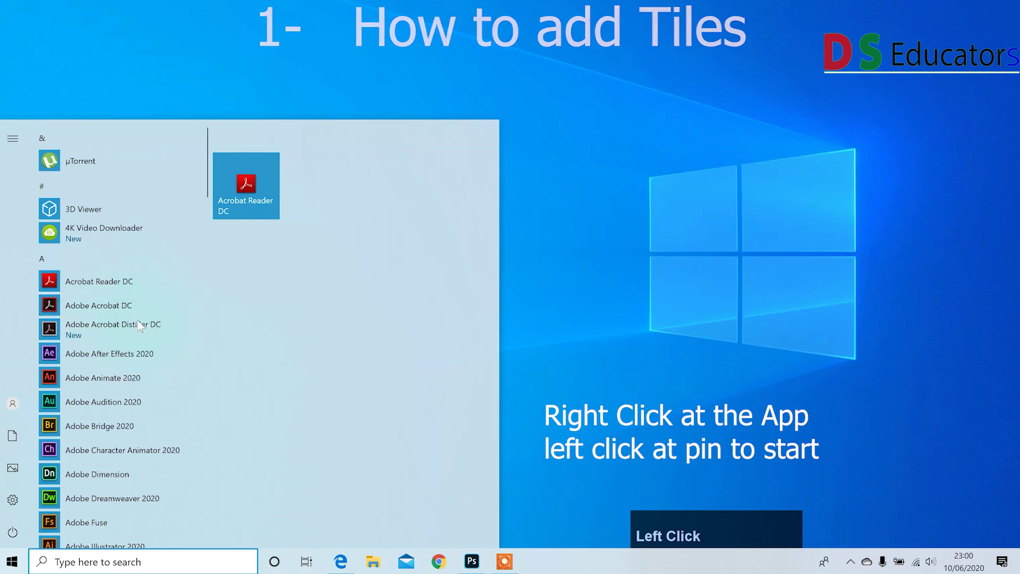
right_click(104, 326)
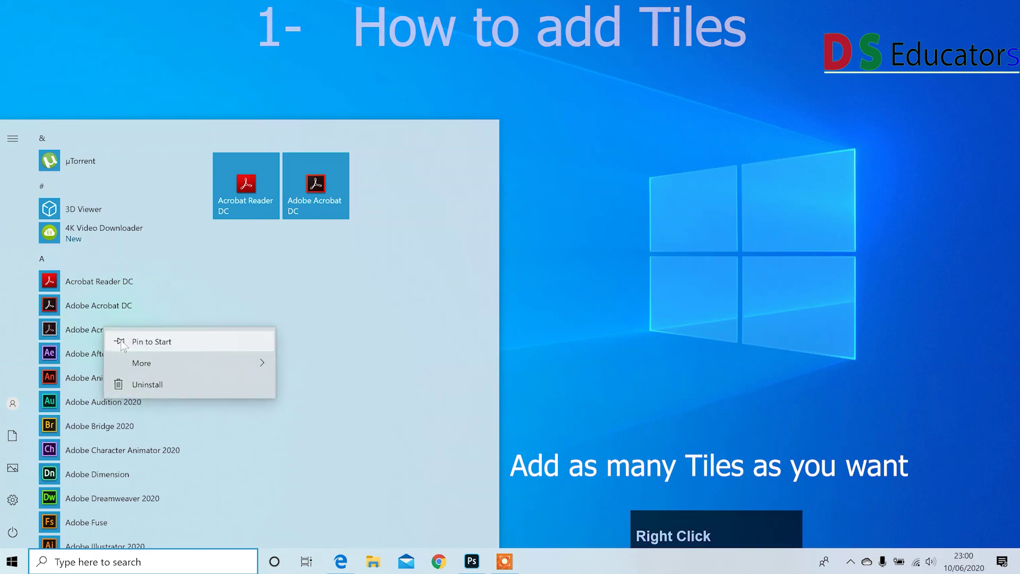
left_click(121, 342)
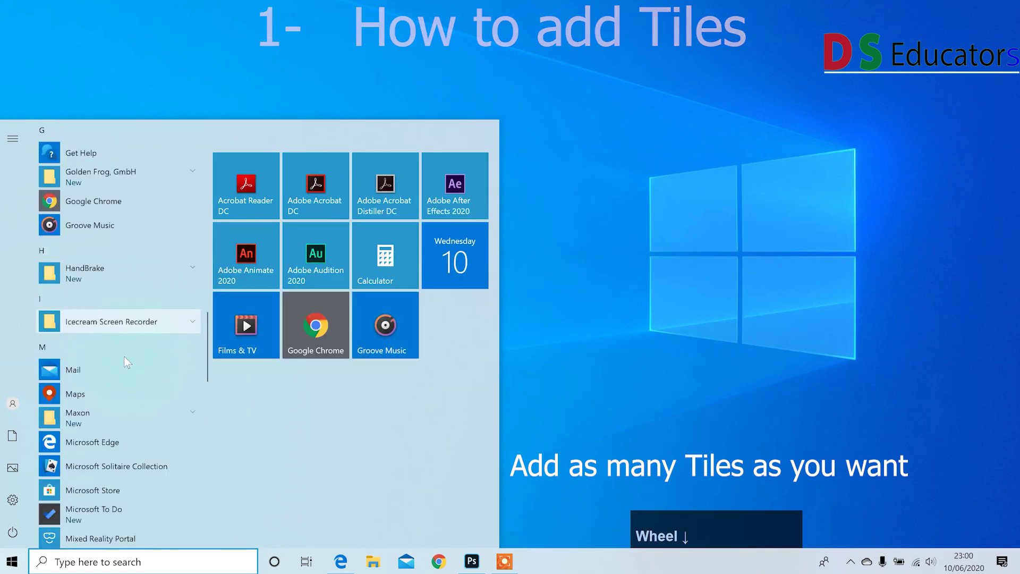
Step: Pin Microsoft Edge from the M section of the app list to Start
scroll(114, 362, "down", 2)
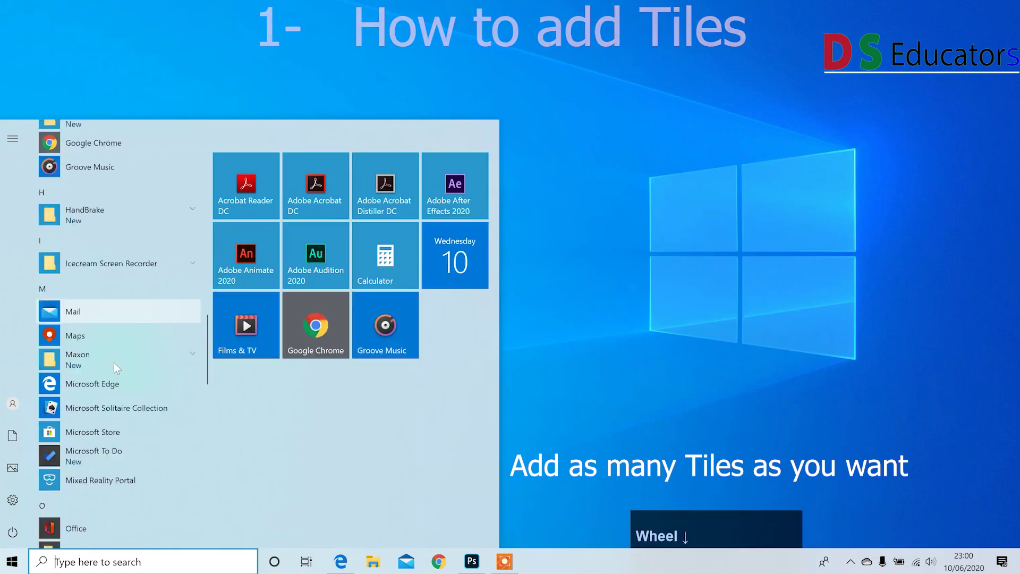
scroll(114, 362, "down", 2)
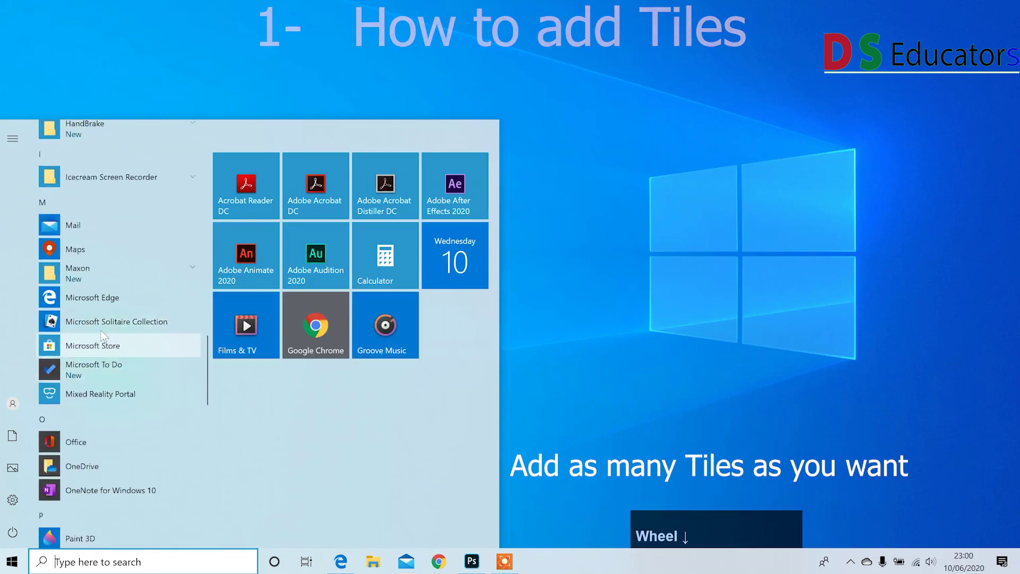
right_click(105, 298)
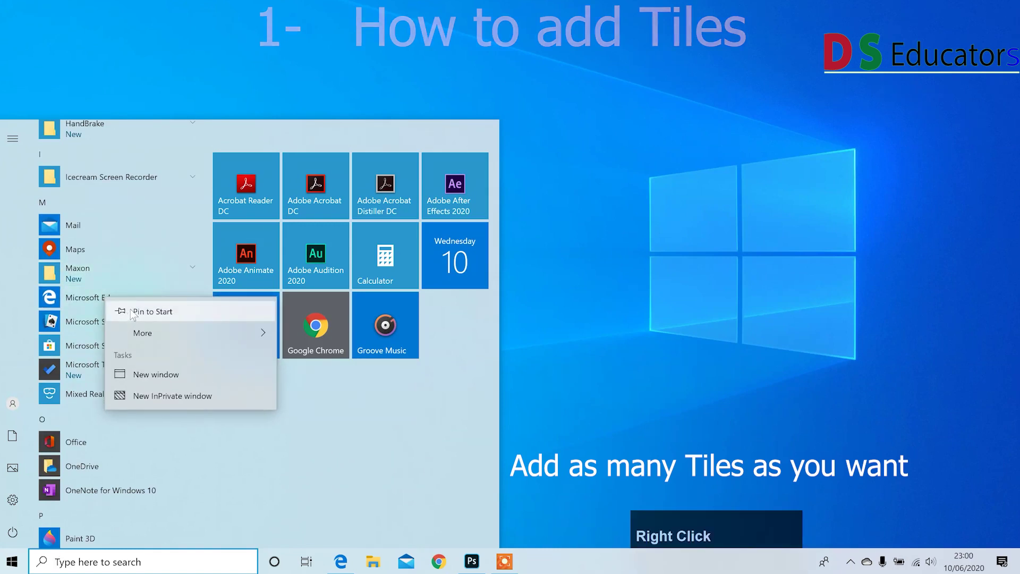
left_click(131, 310)
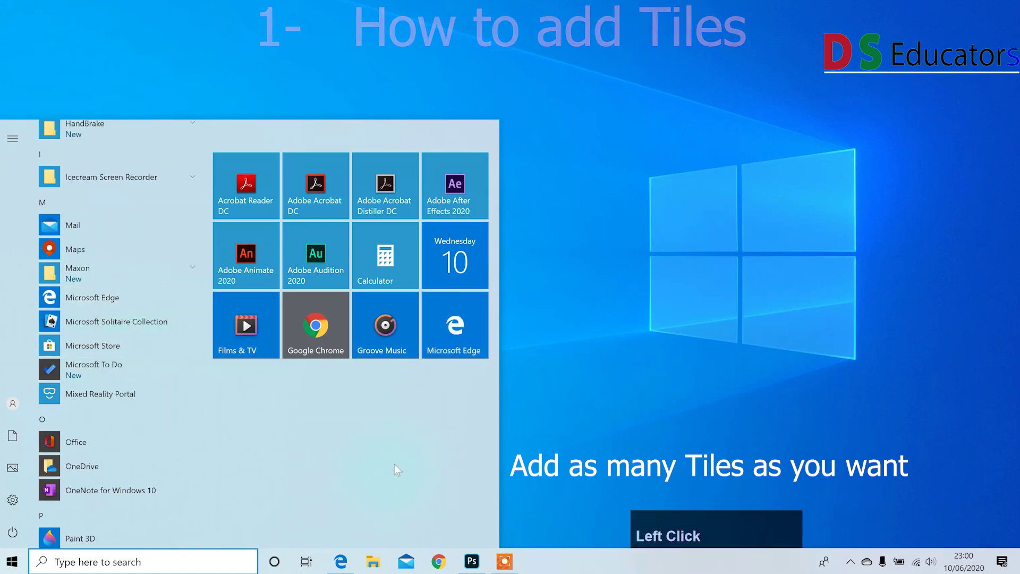
Step: Move the Acrobat Reader DC tile into the empty space below the other tiles and group Adobe Acrobat DC with it in a folder
left_click_drag(242, 196, 221, 443)
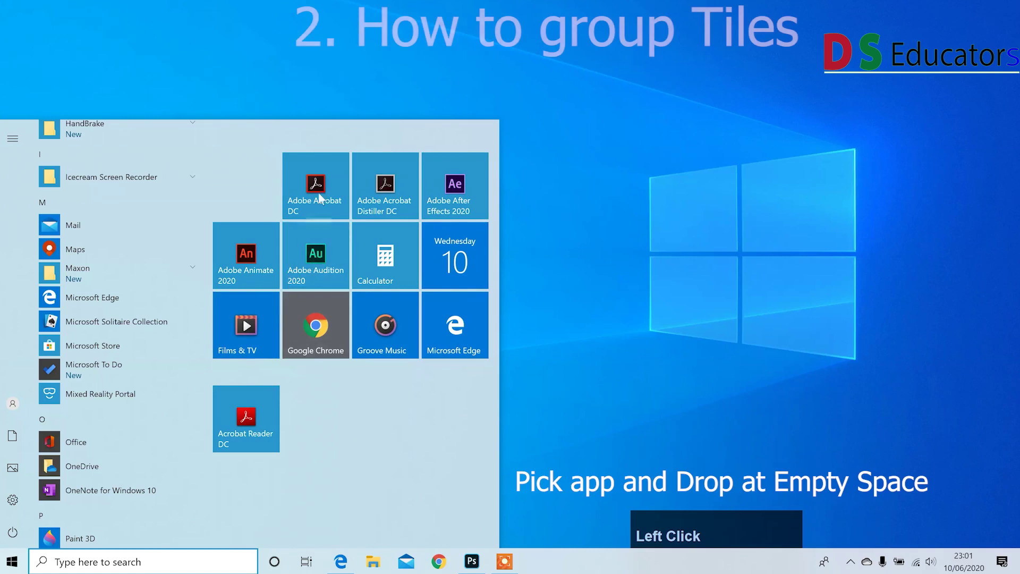
left_click_drag(314, 203, 254, 441)
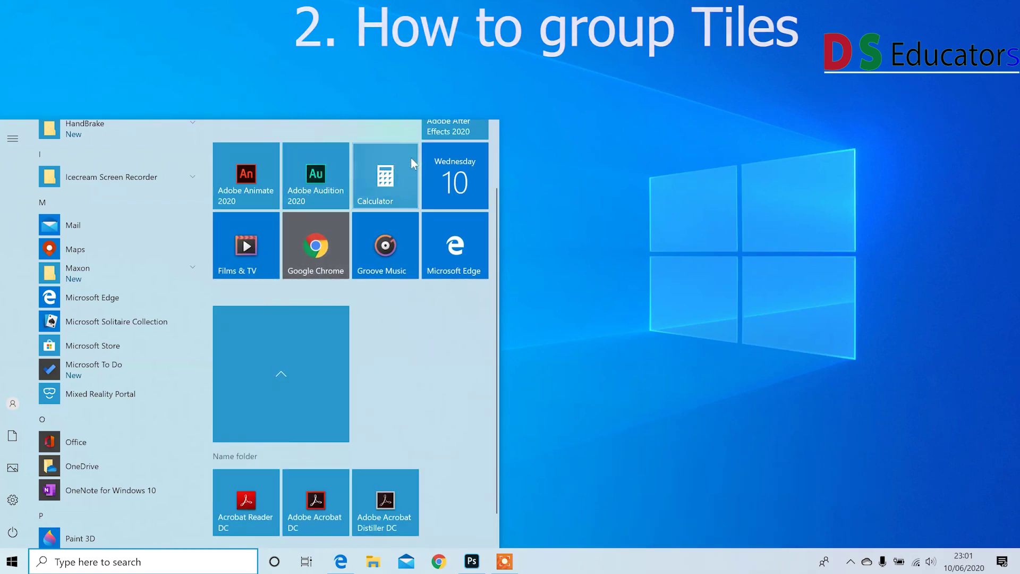
Step: Add the Adobe After Effects 2020, Adobe Animate 2020 and Adobe Audition 2020 tiles to the folder holding the Acrobat apps
left_click_drag(451, 137, 450, 141)
left_click(449, 140)
left_click(498, 215)
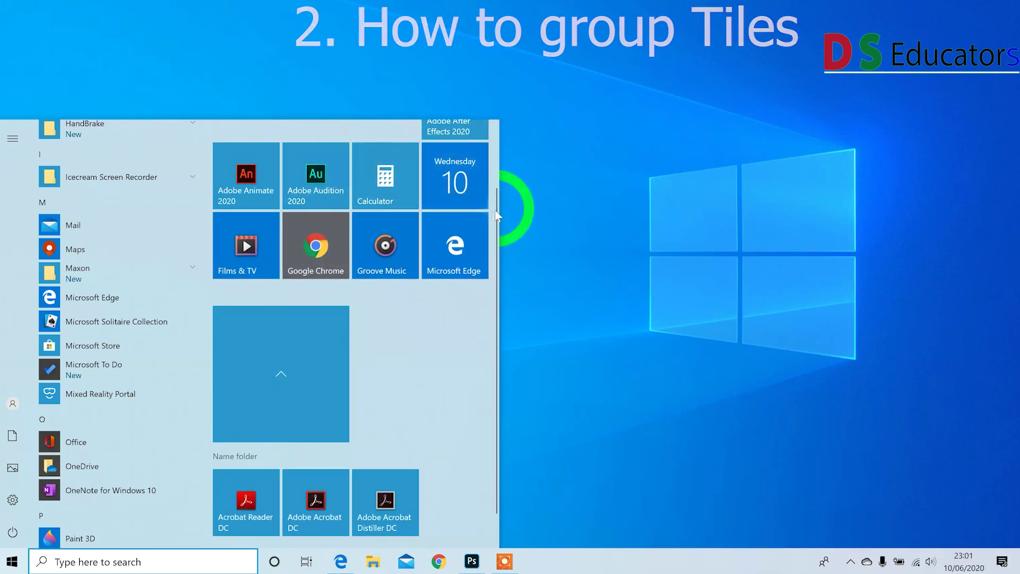
scroll(487, 212, "up", 1)
left_click_drag(464, 183, 297, 371)
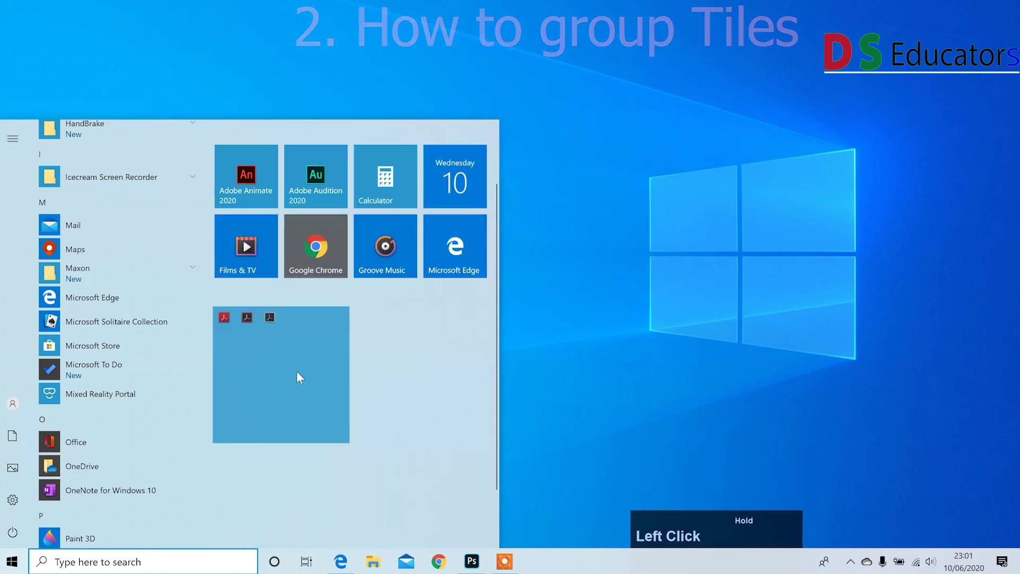
left_click(297, 371)
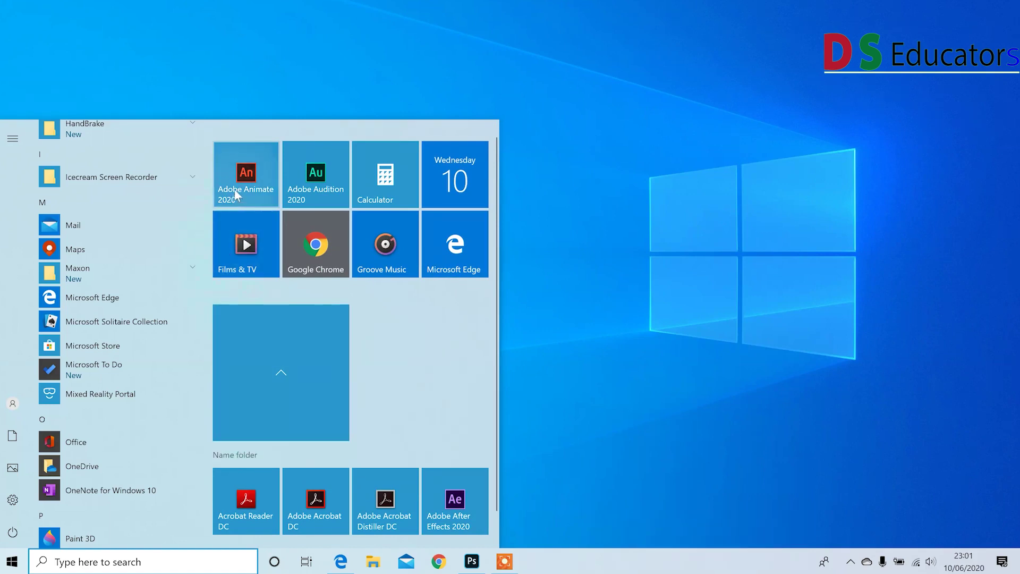
left_click_drag(238, 187, 280, 437)
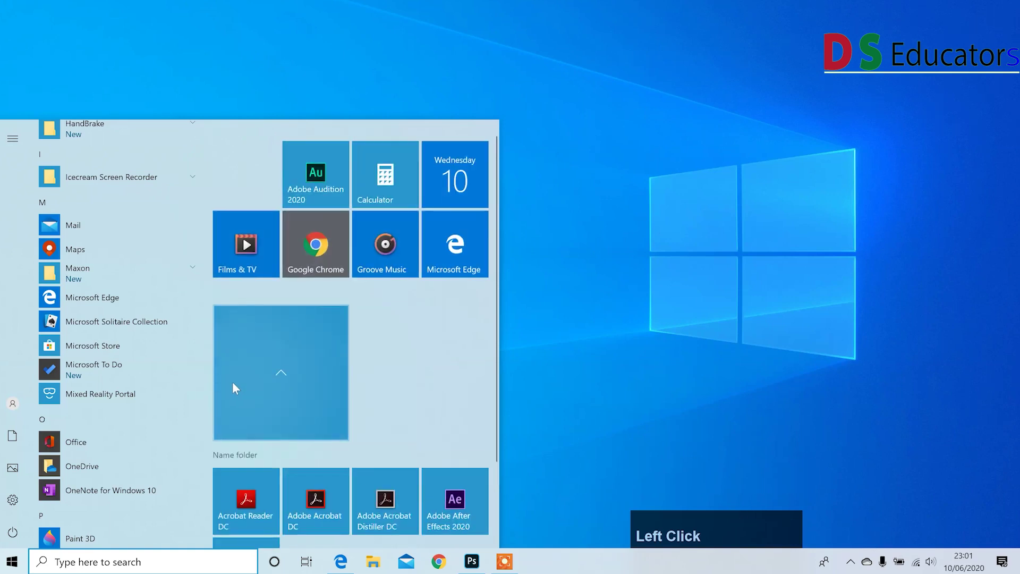
left_click_drag(320, 178, 295, 369)
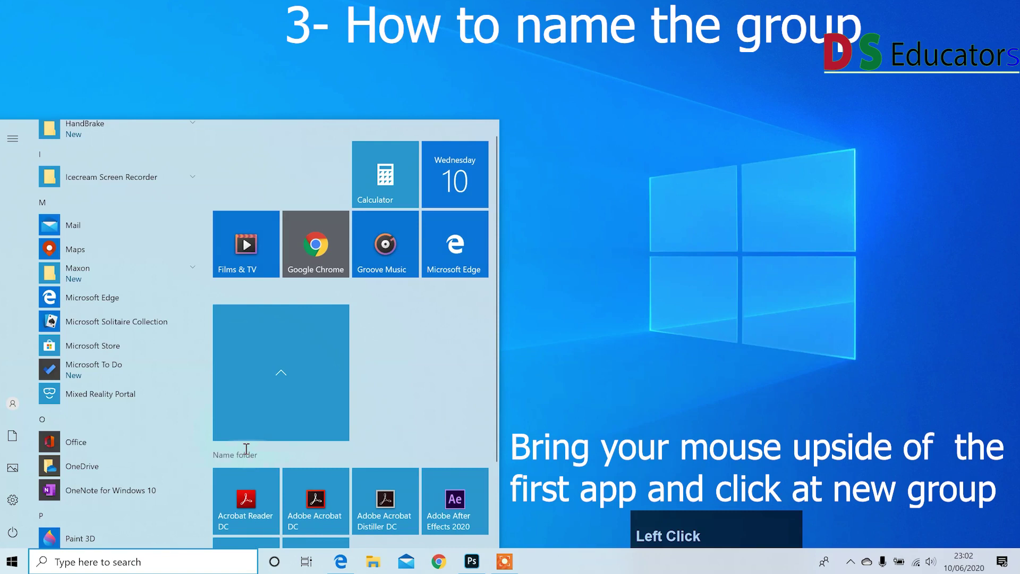
Step: Name the folder of Adobe tiles Graphics
left_click(245, 452)
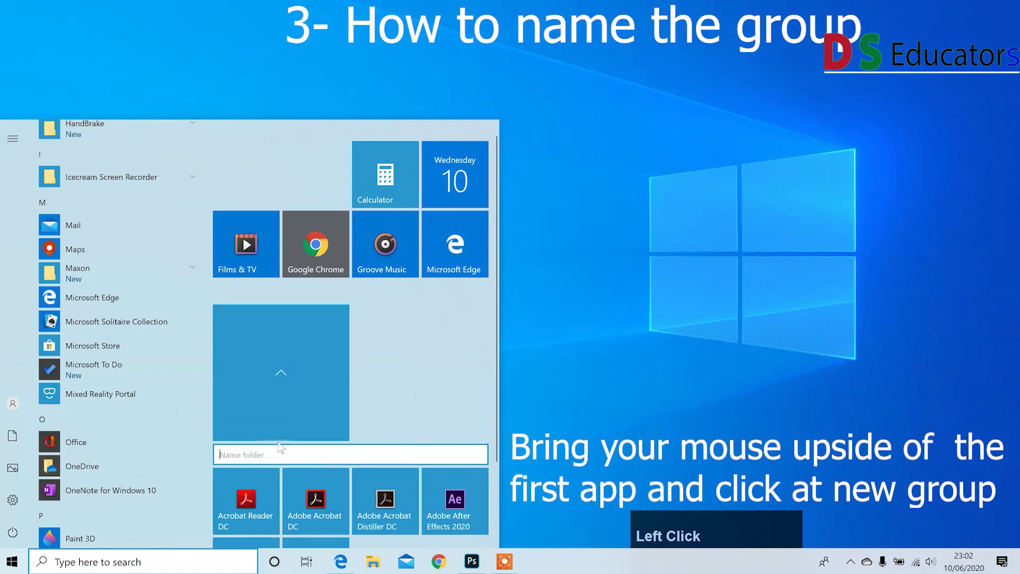
type("Graphics")
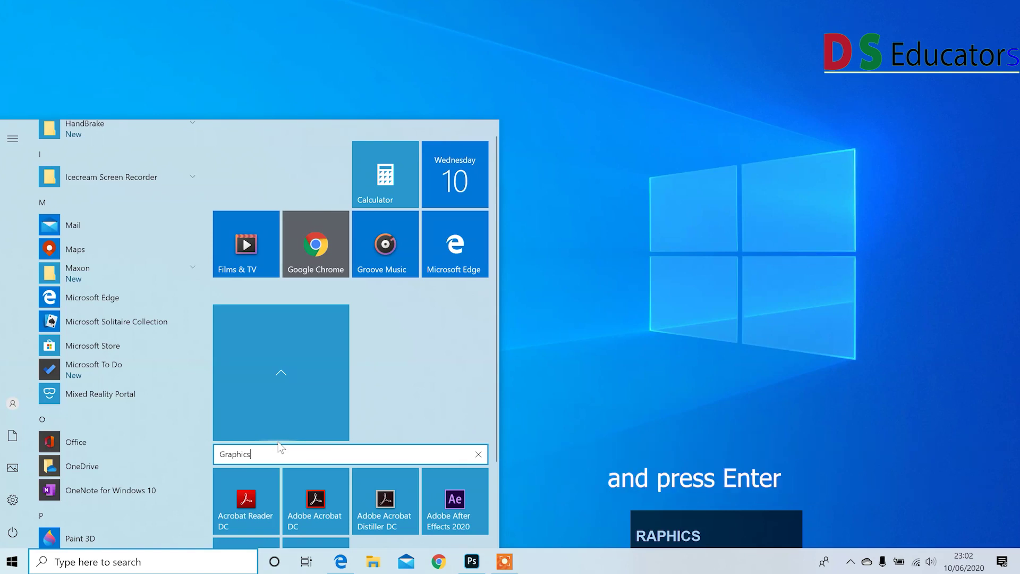
left_click(418, 394)
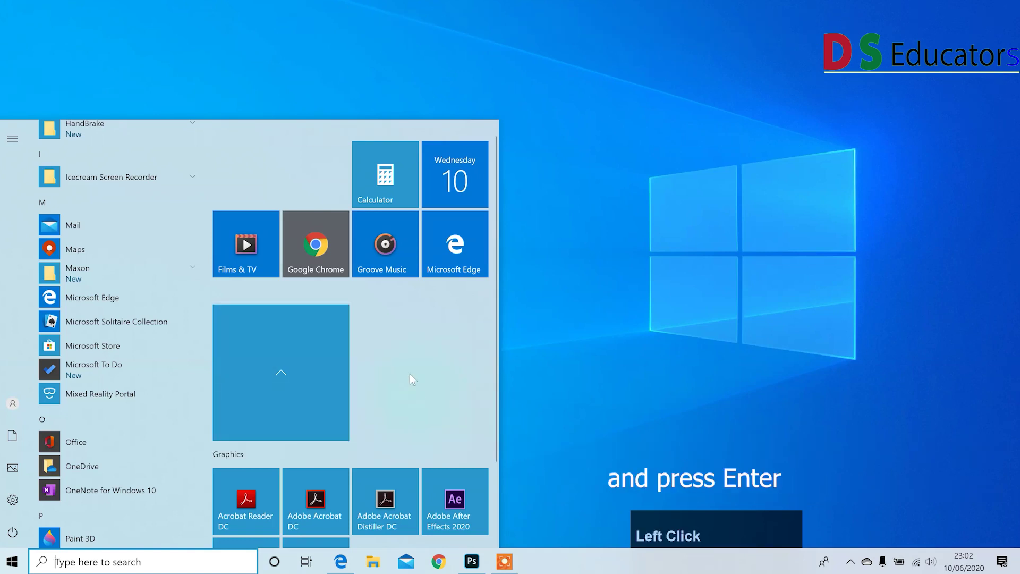
Step: Group the Groove Music tile with Films & TV in a new folder and name it Entertainment
scroll(440, 342, "down", 2)
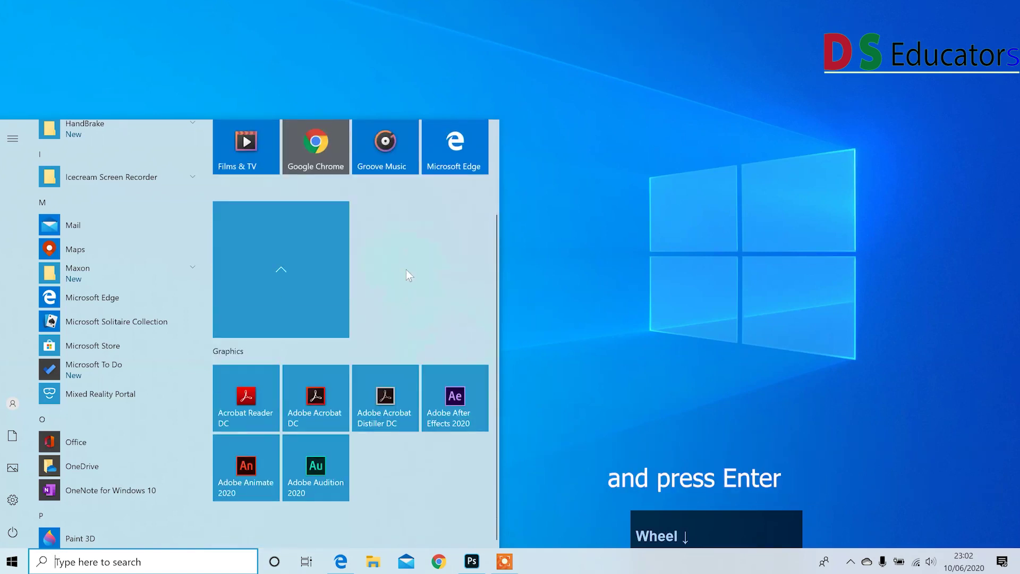
scroll(401, 295, "up", 1)
scroll(401, 294, "up", 1)
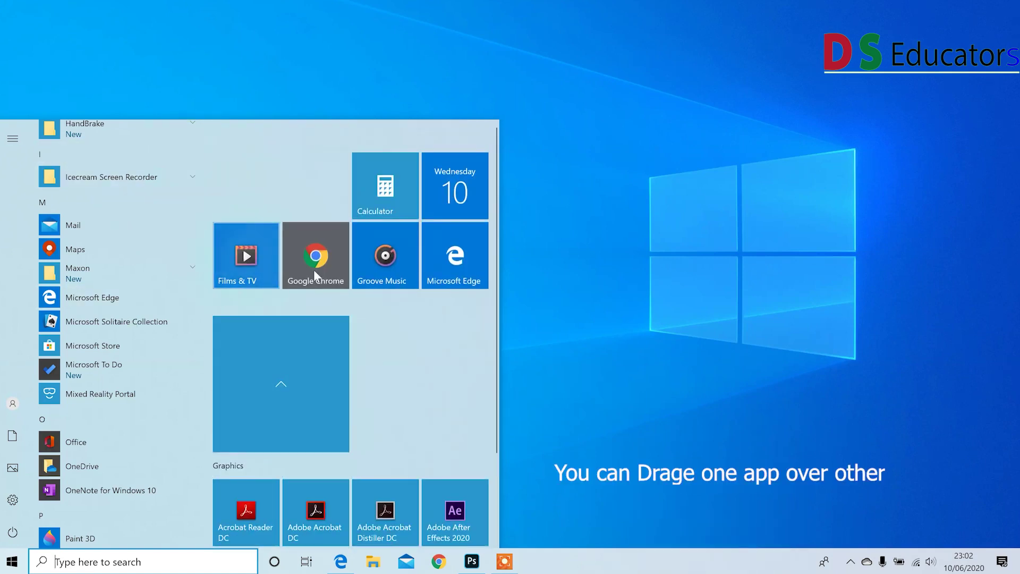
left_click_drag(373, 269, 229, 276)
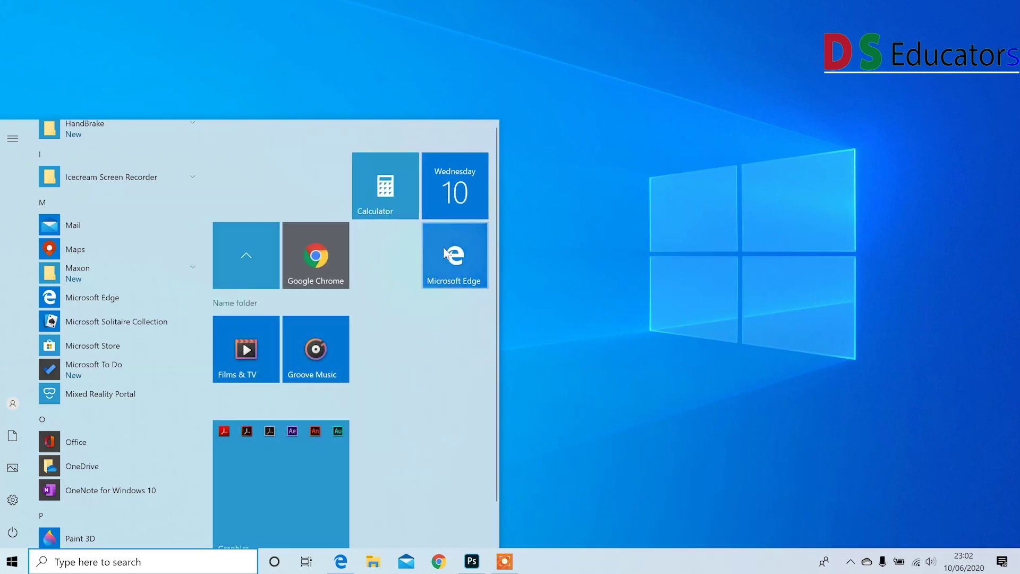
left_click(235, 301)
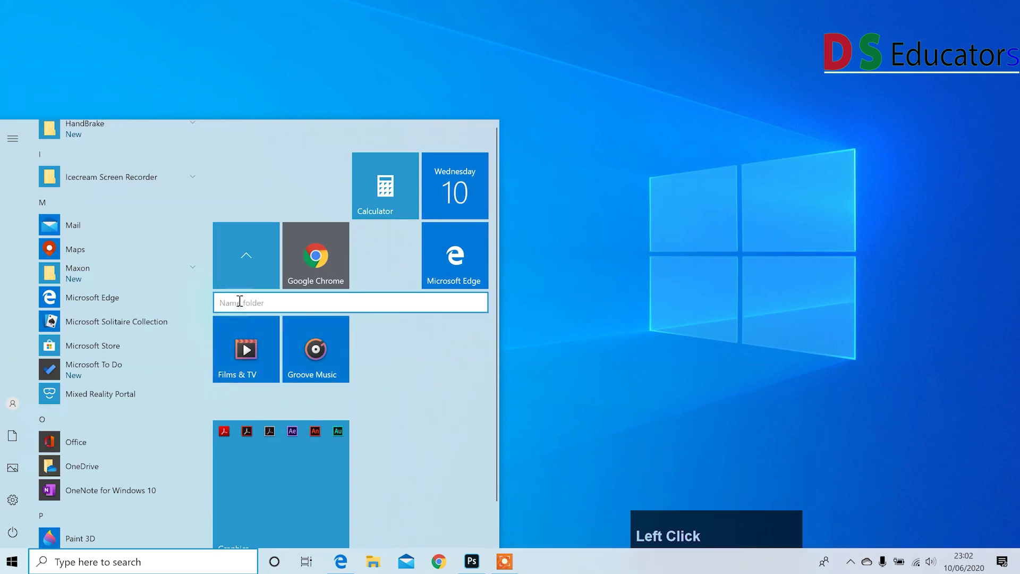
type("Entertainment")
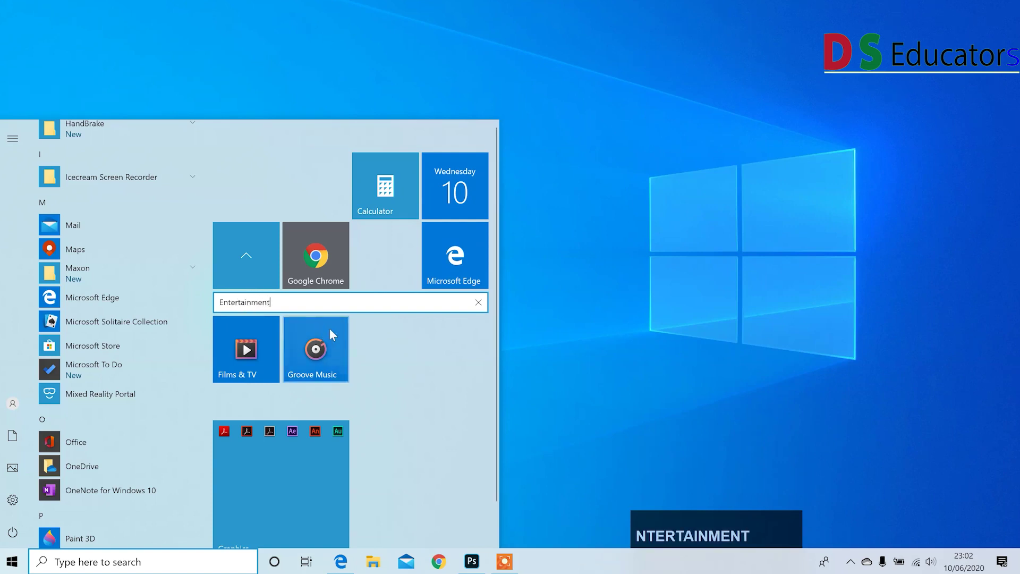
left_click(377, 343)
Step: Group the Microsoft Edge tile with Google Chrome in a new folder and name it Browser
left_click_drag(432, 266, 321, 272)
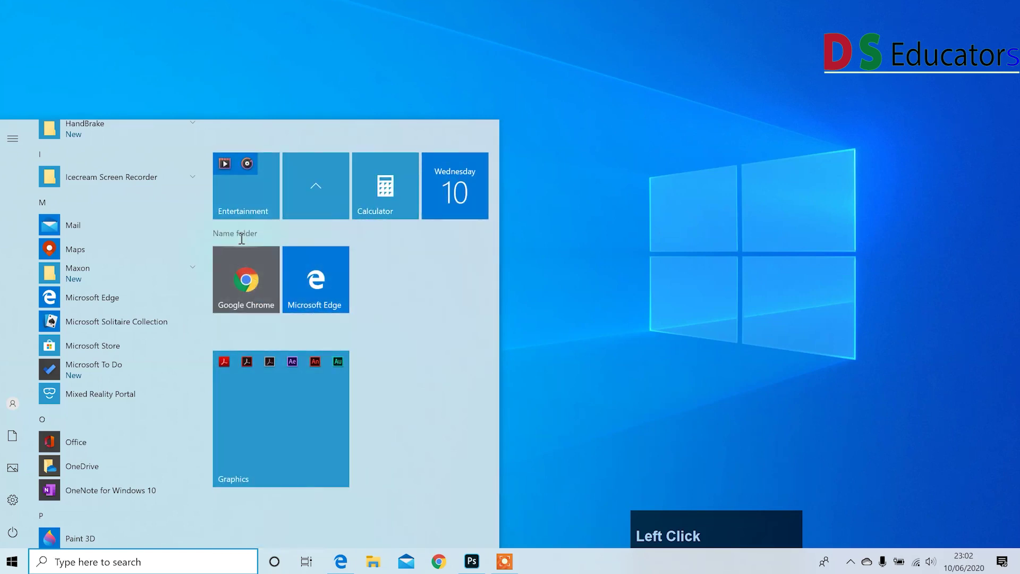
left_click(244, 235)
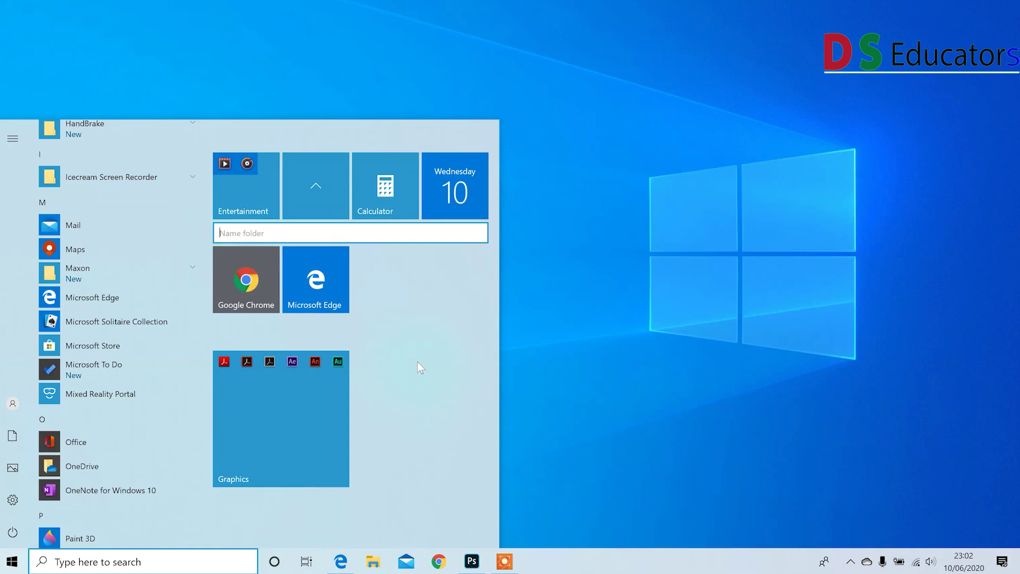
type("Browser")
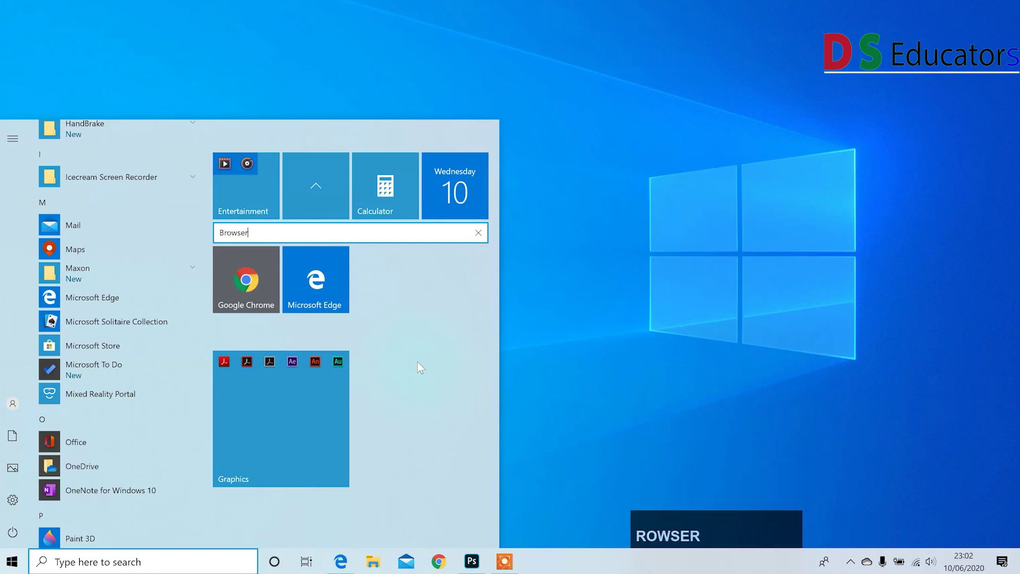
left_click(403, 352)
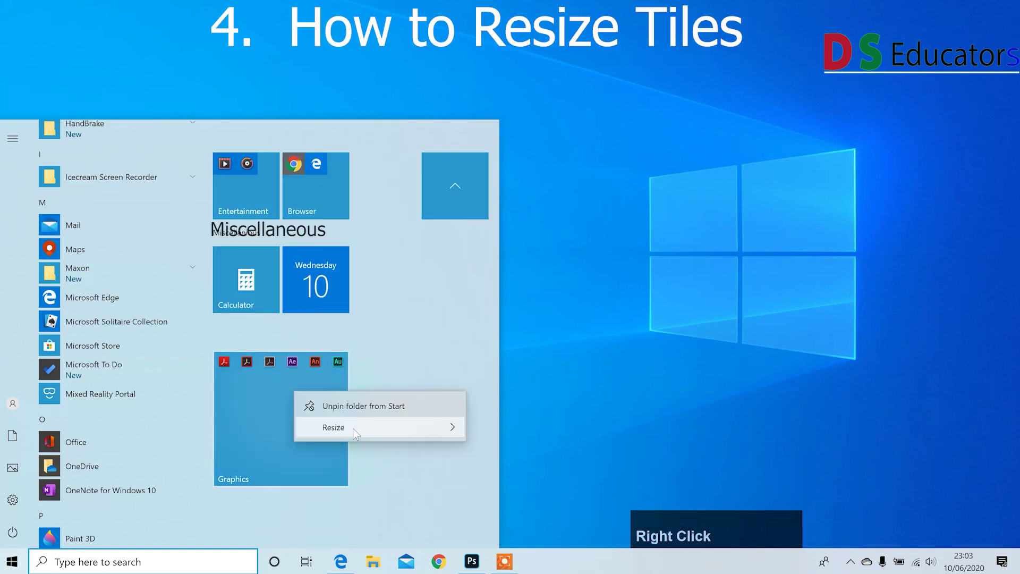
Step: Resize the Graphics folder tile to Medium
mouse_move(355, 431)
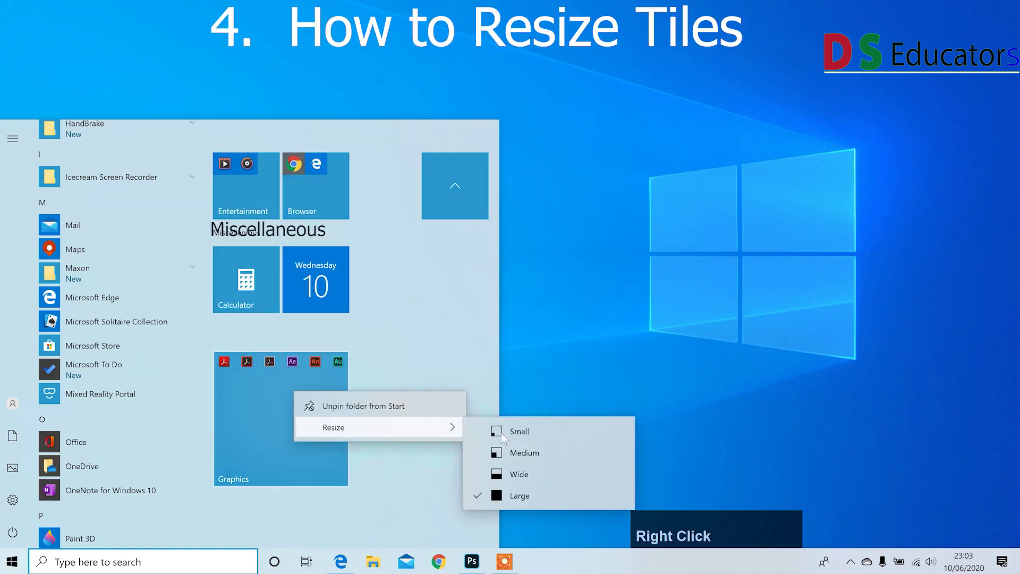
left_click(522, 454)
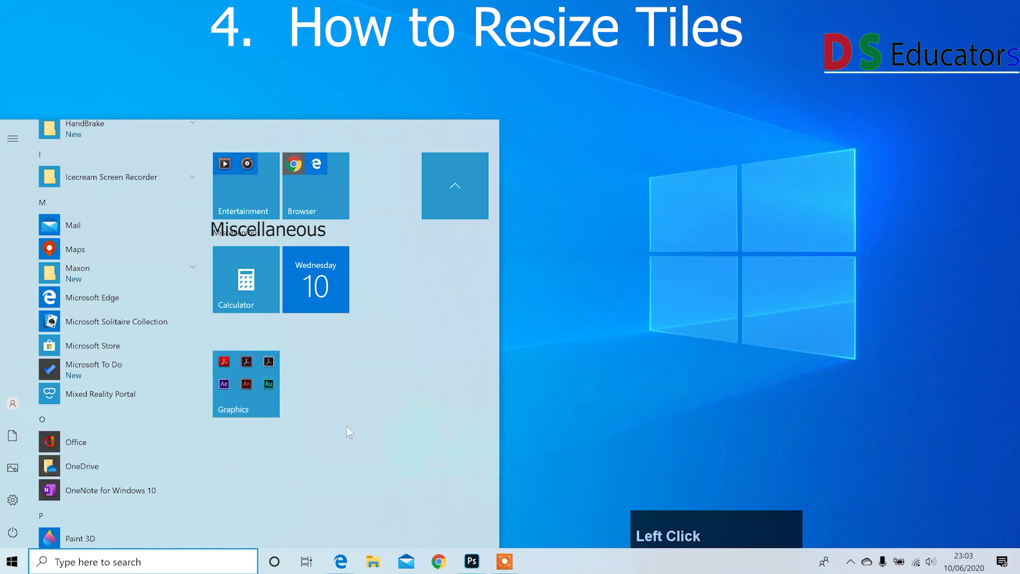
Step: Resize the Calendar and Calculator tiles inside the Miscellanious folder to Small
right_click(316, 268)
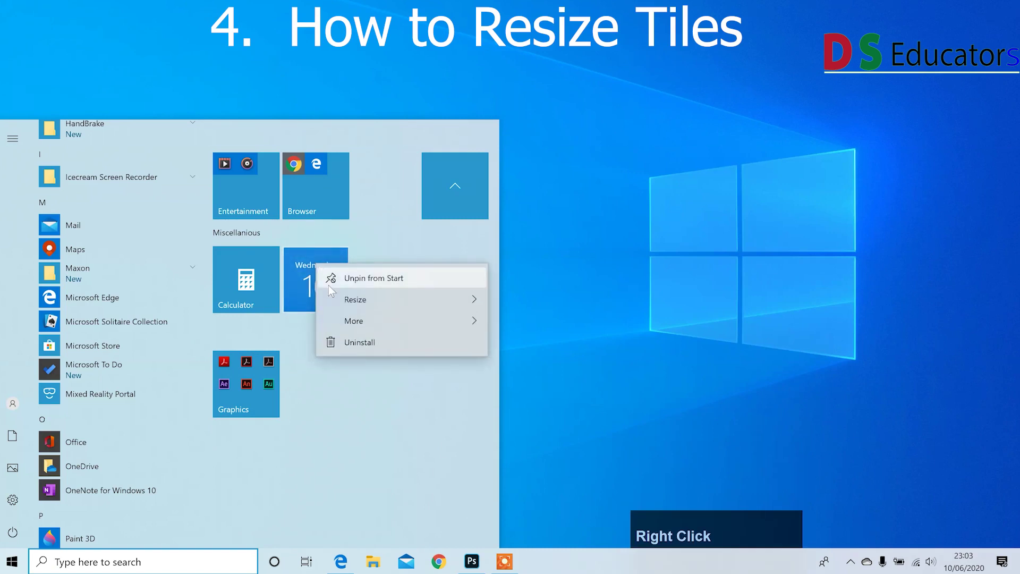
mouse_move(462, 299)
left_click(518, 305)
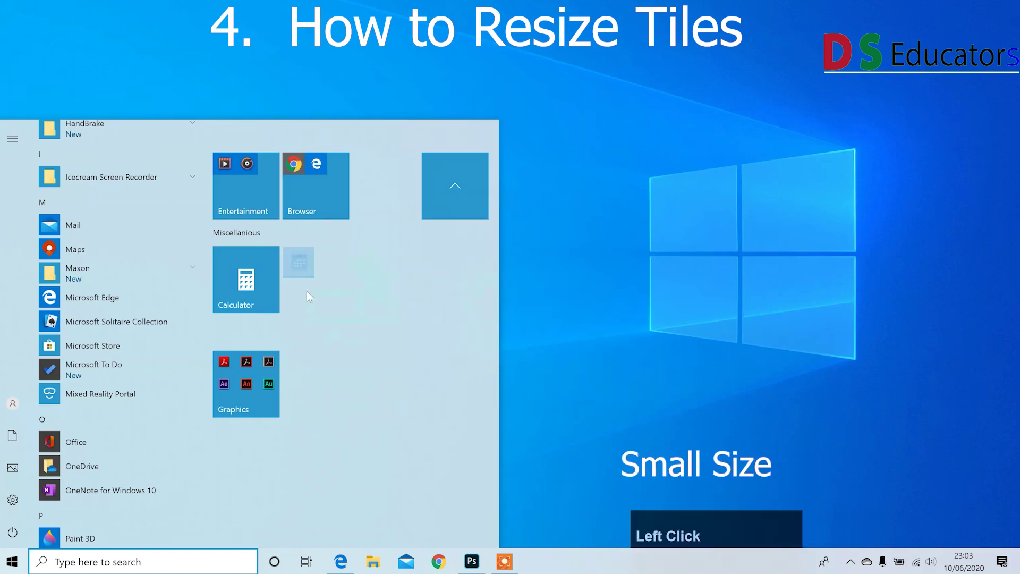
right_click(241, 285)
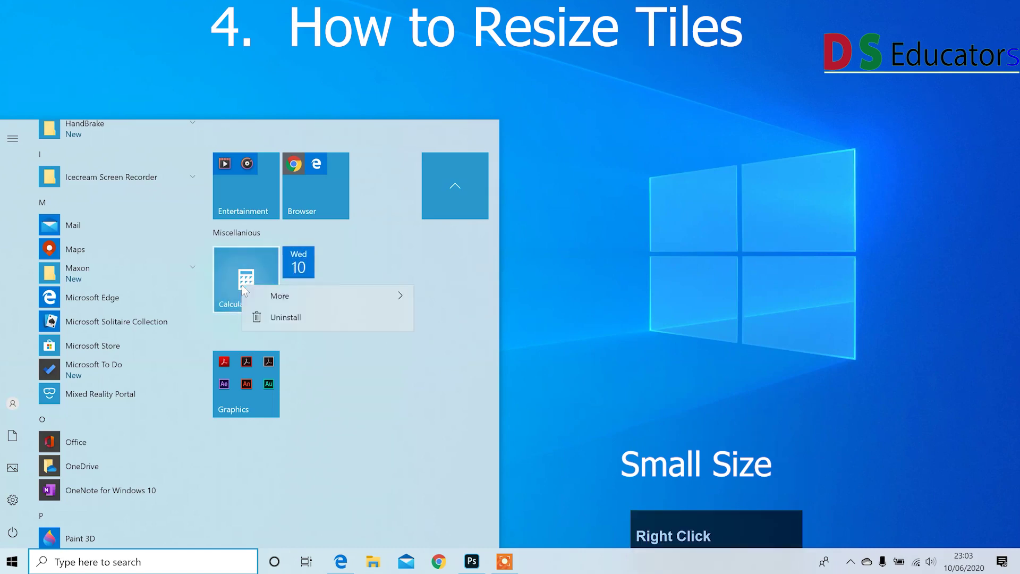
mouse_move(375, 322)
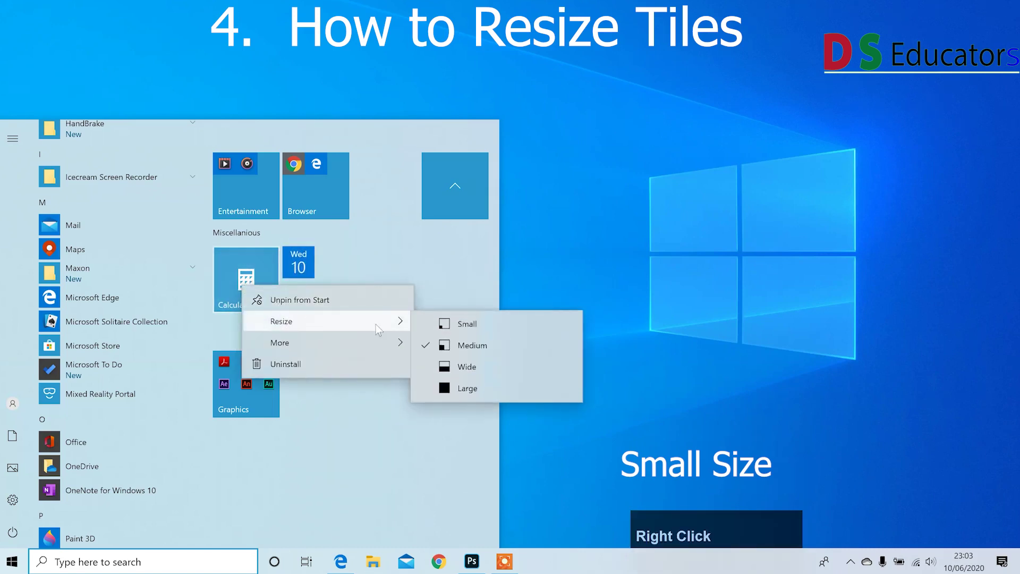
left_click(480, 328)
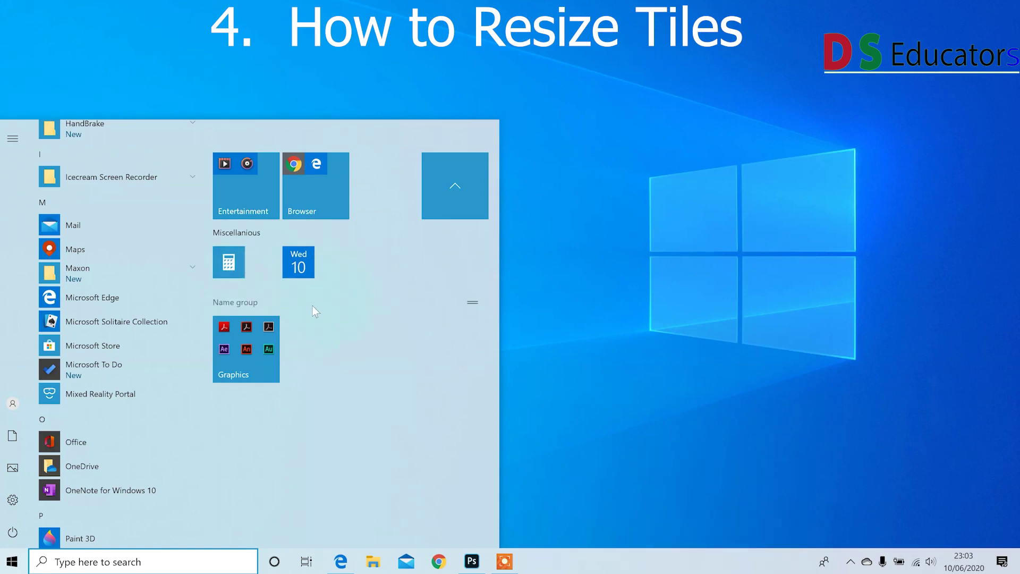
Step: Resize the Browser folder tile to Wide
right_click(305, 196)
mouse_move(382, 237)
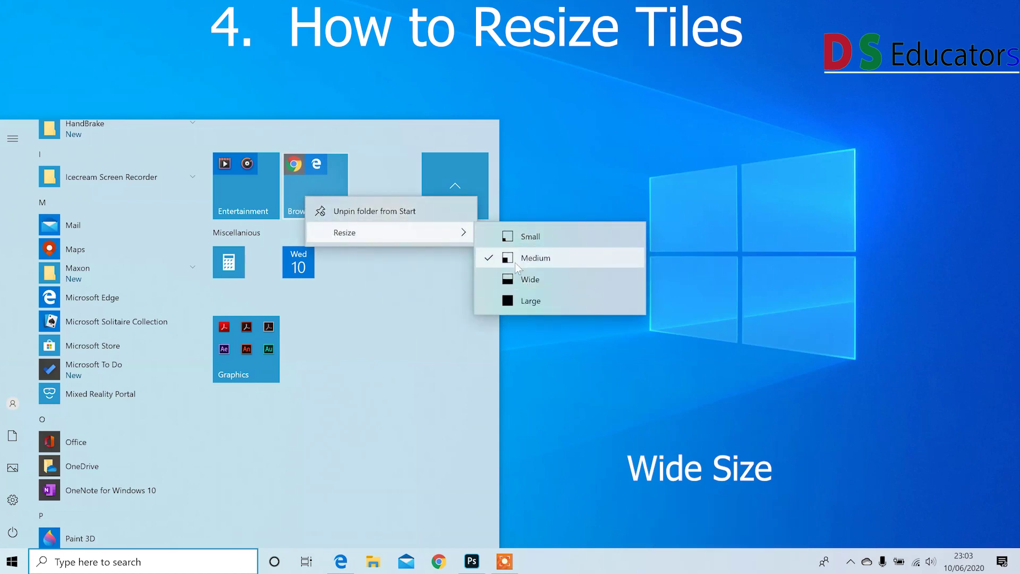
left_click(516, 280)
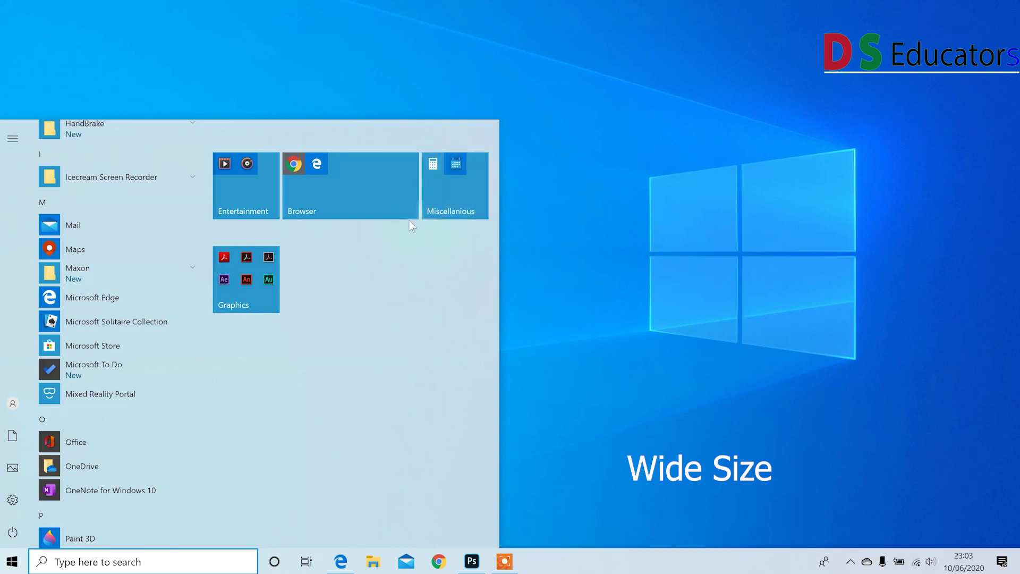
Step: Unpin the Miscellanious folder from Start
right_click(450, 199)
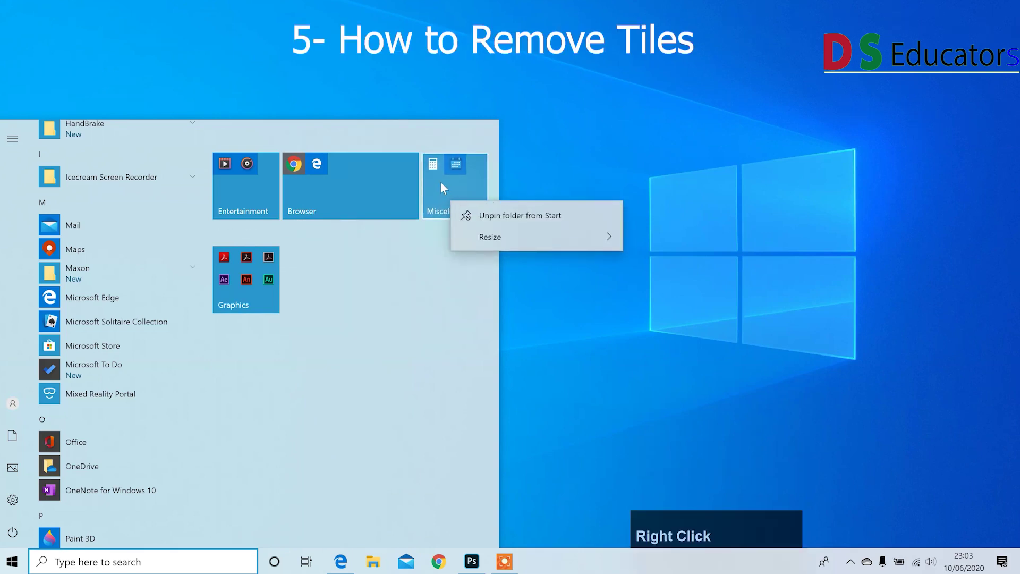
left_click(443, 188)
left_click(441, 183)
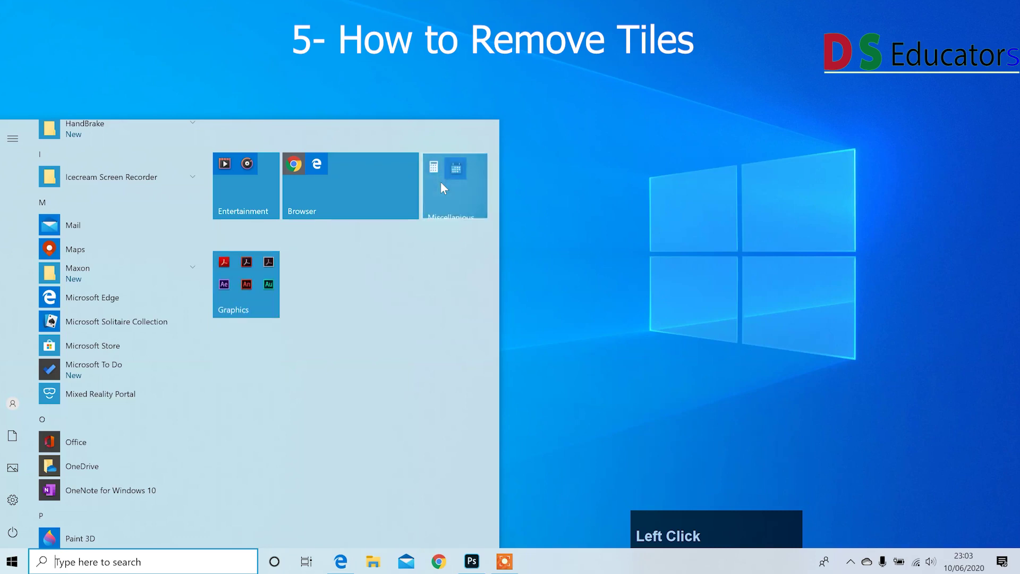
left_click(441, 184)
right_click(442, 185)
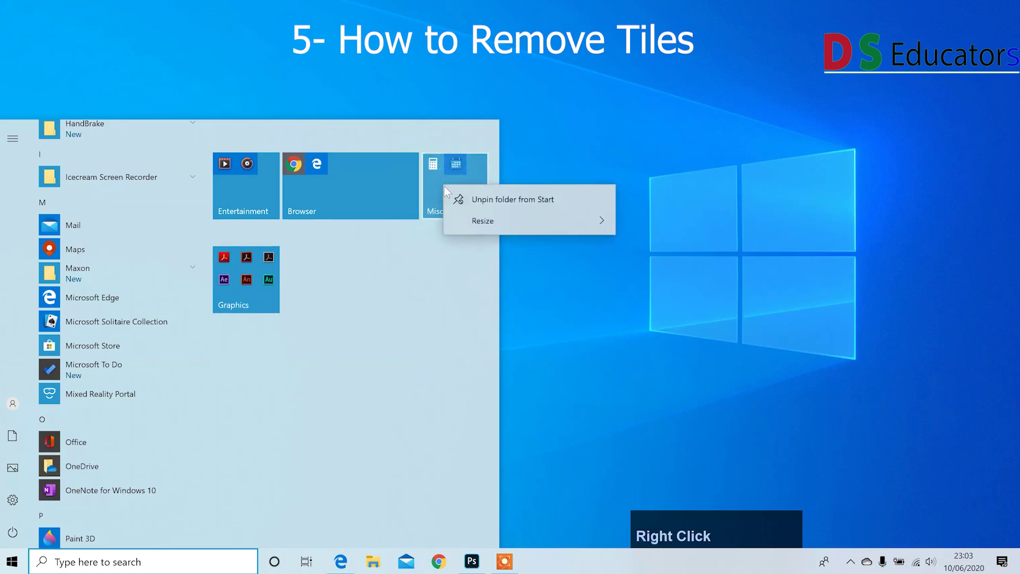
left_click(523, 200)
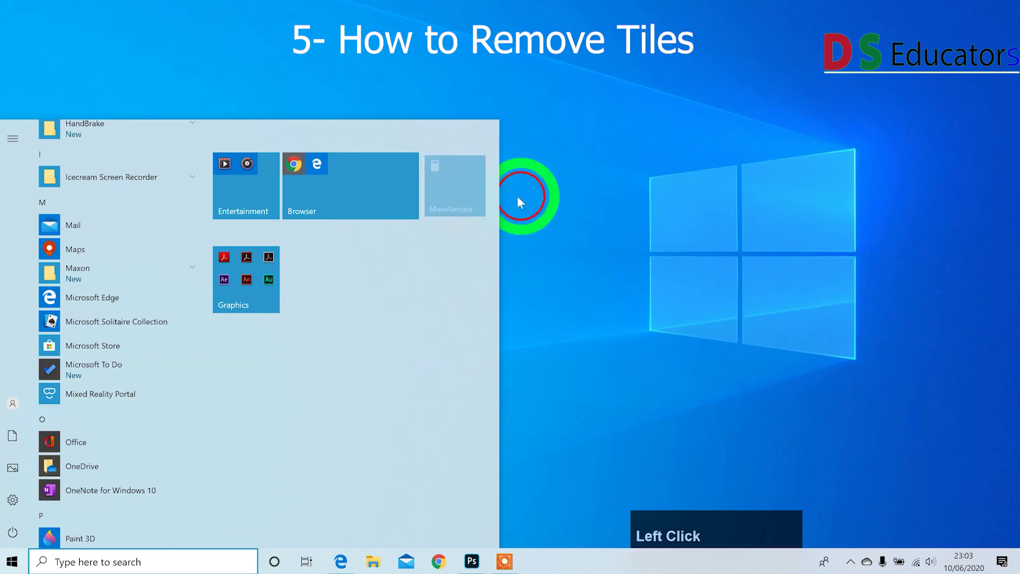
Step: Unpin the Browser folder from Start
left_click(352, 192)
left_click(354, 193)
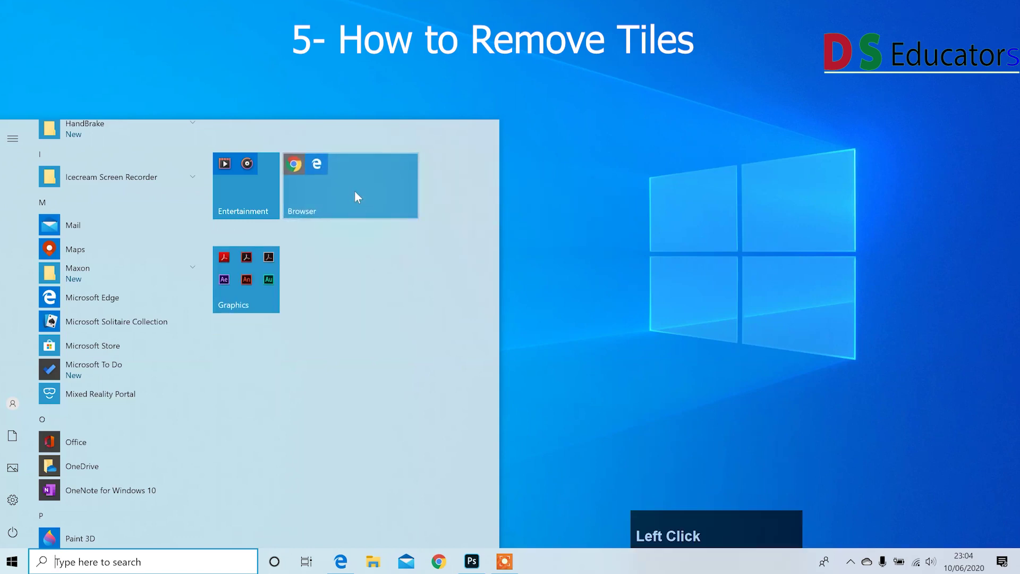
right_click(355, 191)
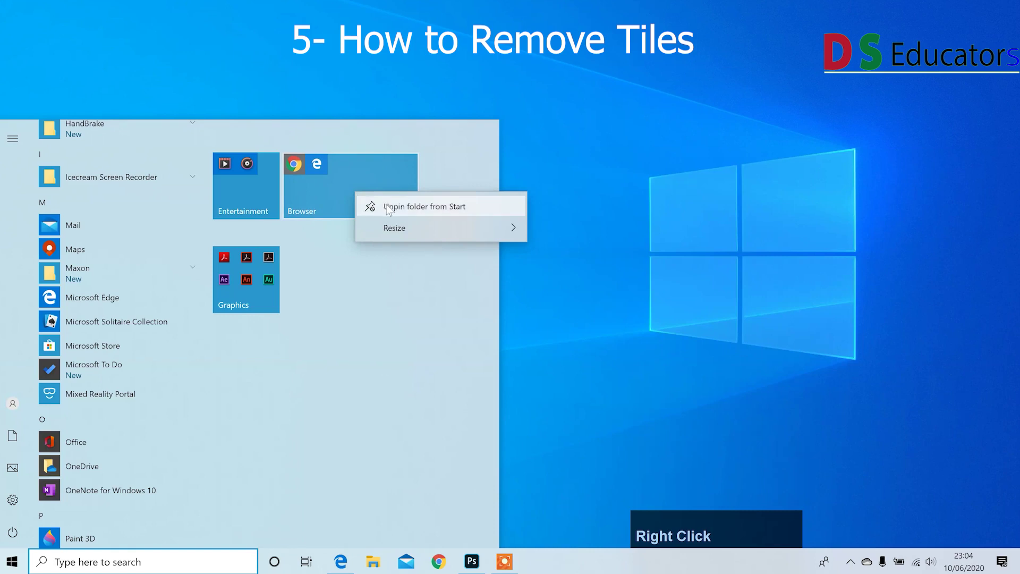
left_click(388, 207)
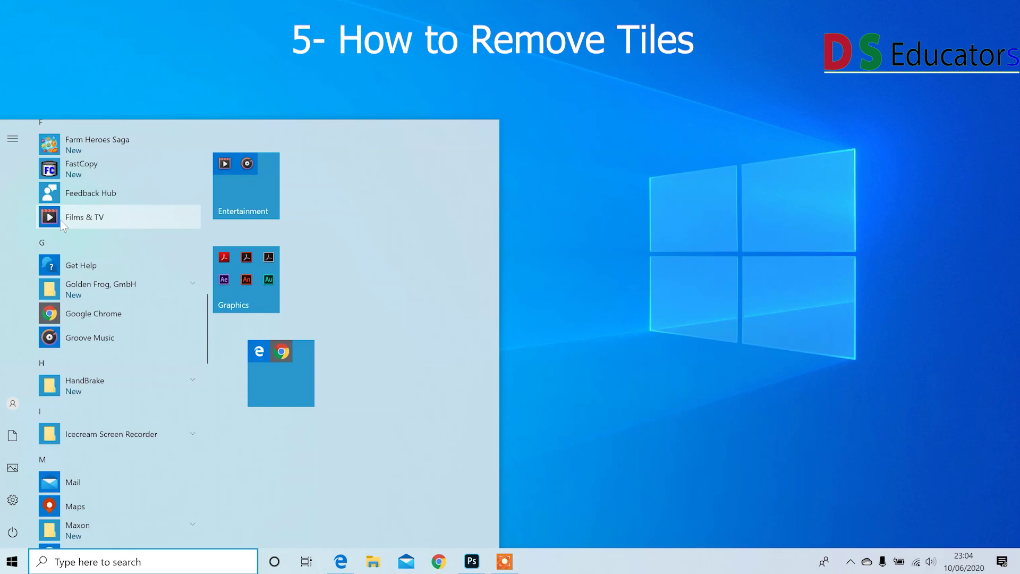
Step: Add Mail from the all-apps list to the unnamed folder holding Microsoft Edge and Google Chrome
left_click_drag(60, 220, 278, 391)
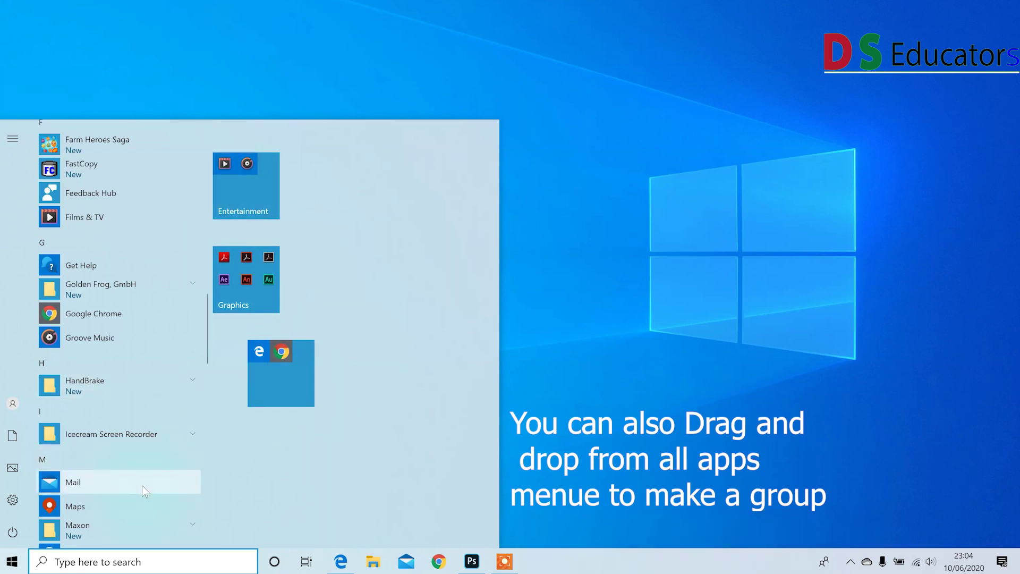
scroll(120, 458, "down", 2)
left_click_drag(71, 355, 269, 372)
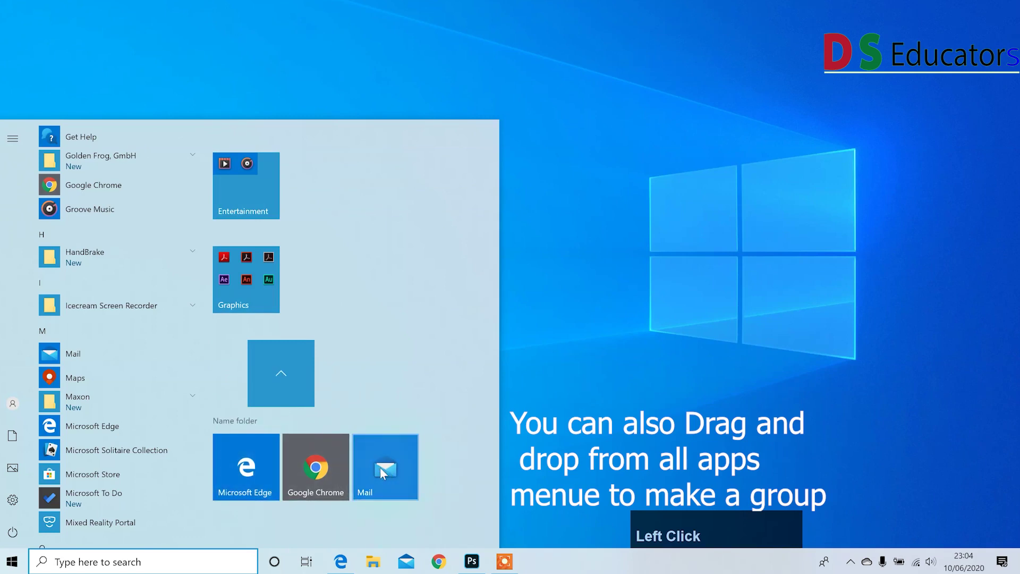
Step: Name the folder with Microsoft Edge, Google Chrome and Mail Browser, and close the Start menu
left_click(231, 420)
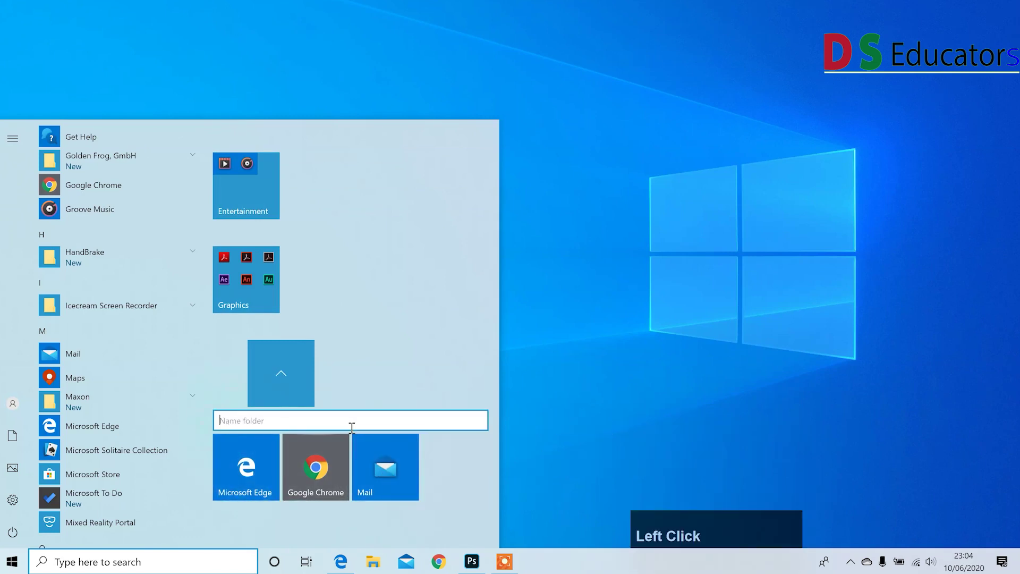
type("B")
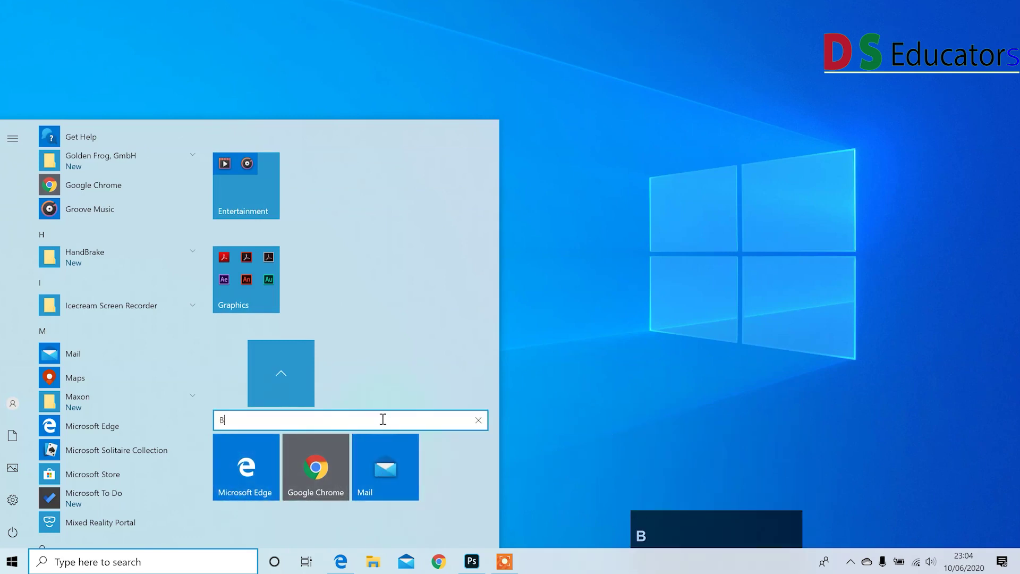
type("rowser")
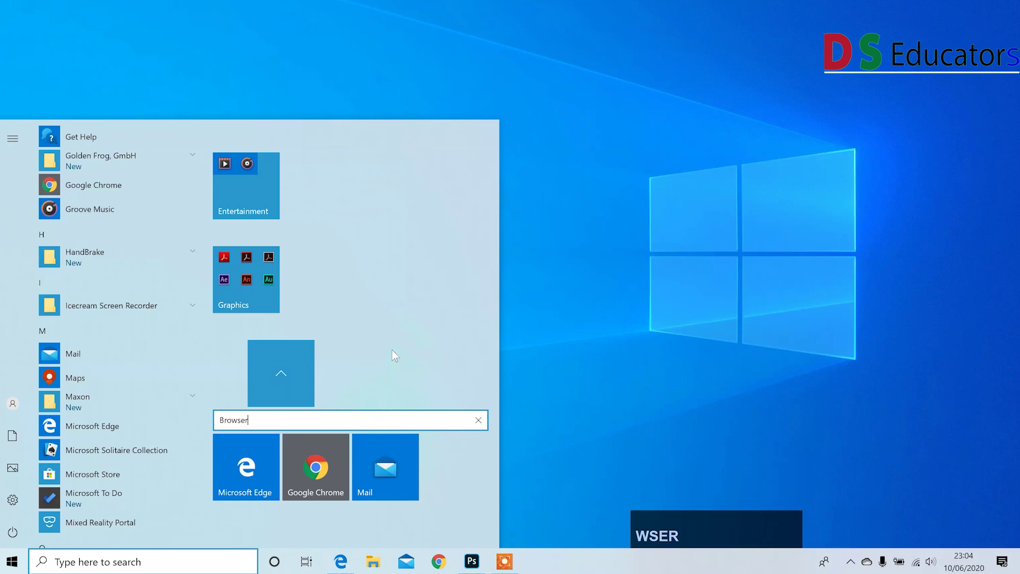
left_click(392, 348)
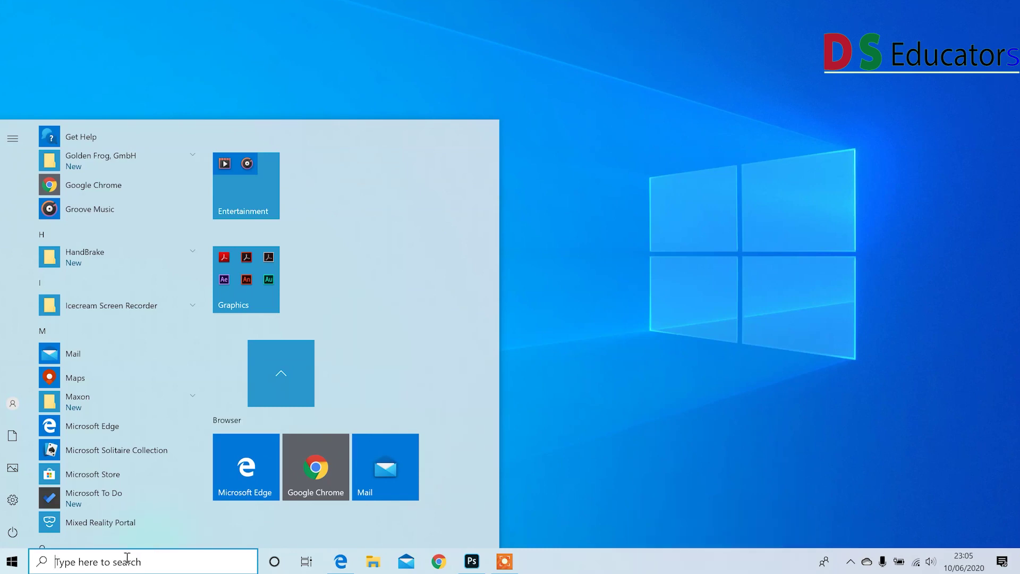
left_click(572, 493)
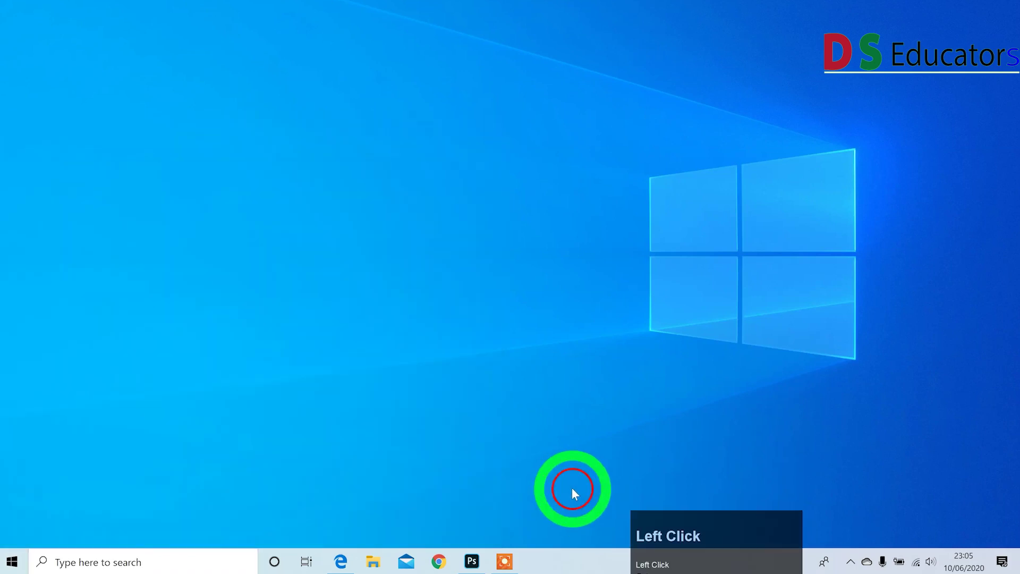